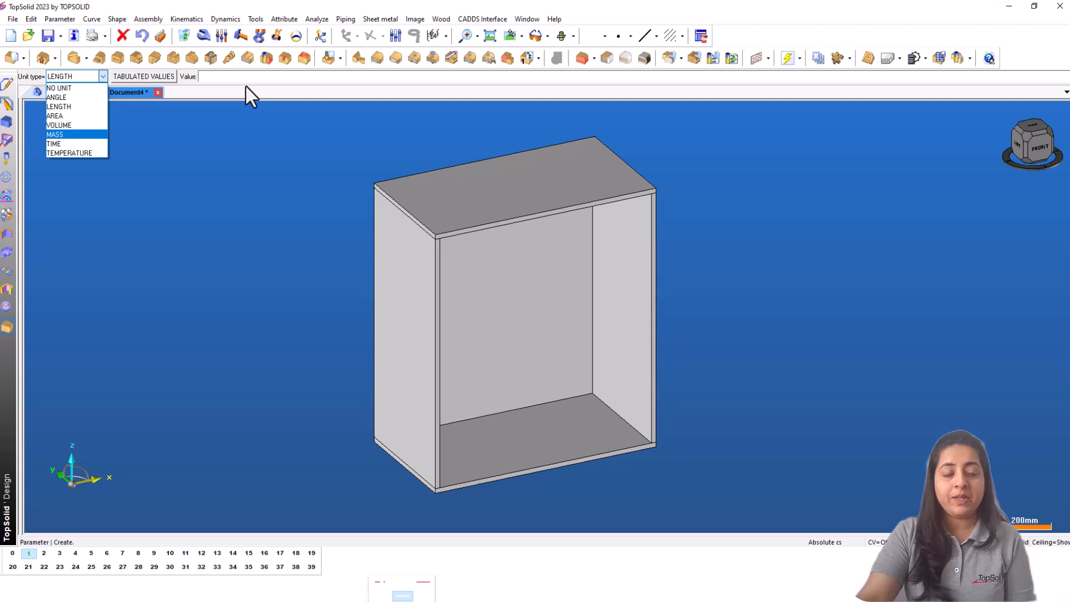
- Create a parameter of unit type LENGTH with a value of 600 mm
left_click(397, 39)
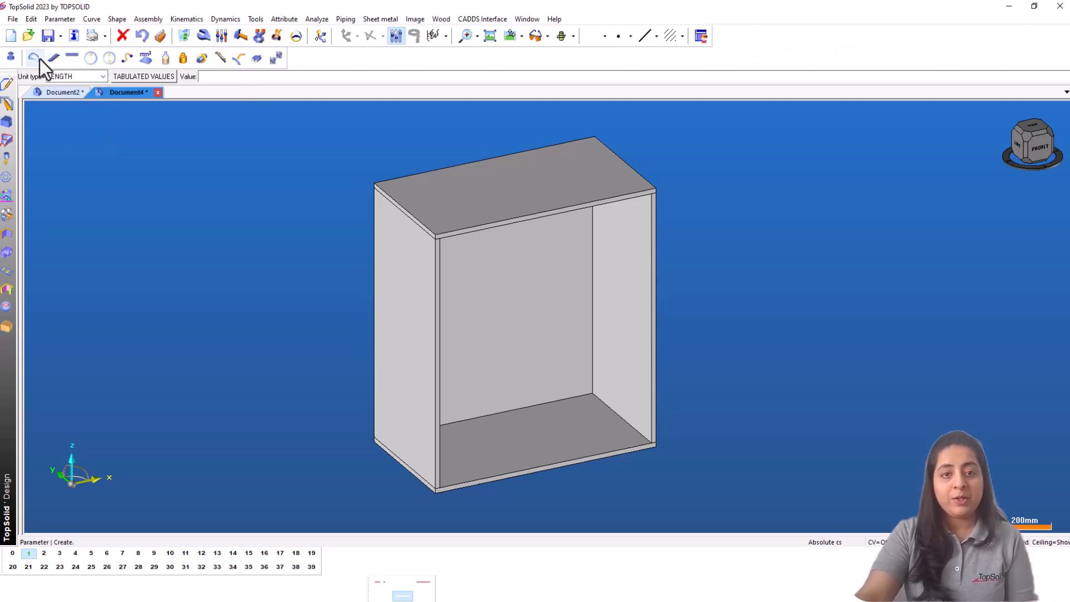
left_click(59, 80)
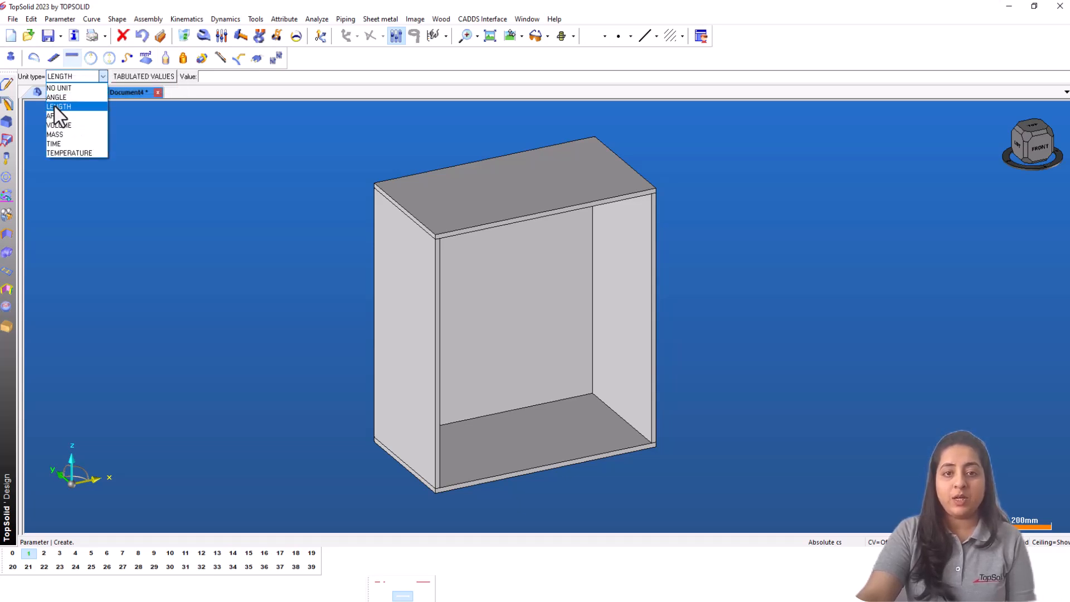
left_click(55, 106)
left_click(237, 77)
type("600")
key("Return")
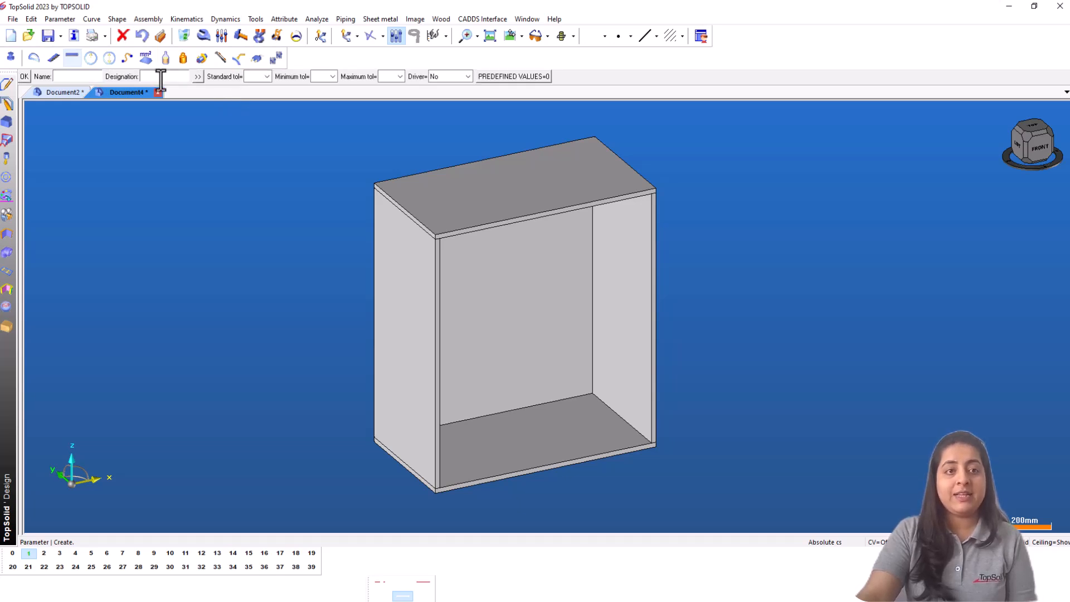
- Name the parameter L with the designation Unit Length and place its text in the empty area beside the cabinet
key("Caps_Lock")
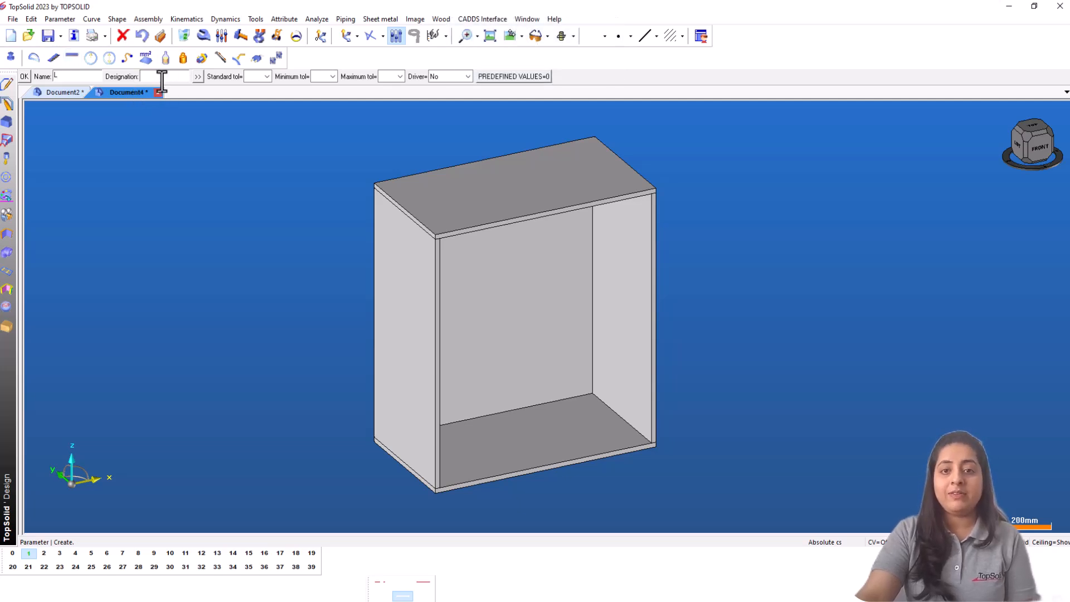
left_click(162, 78)
type("U")
key("Caps_Lock")
type("nit Length")
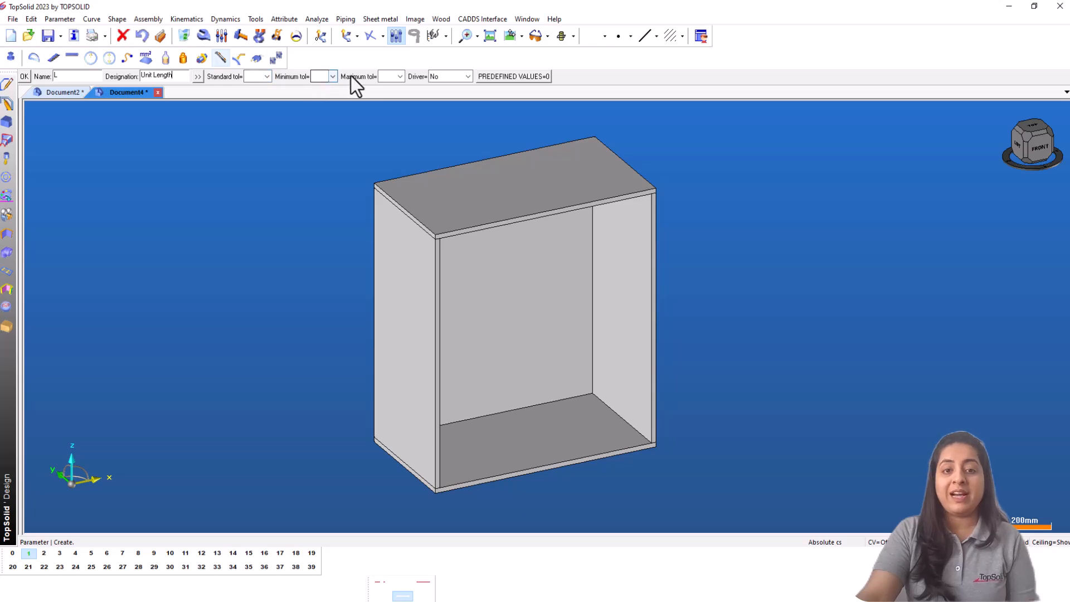
left_click(24, 78)
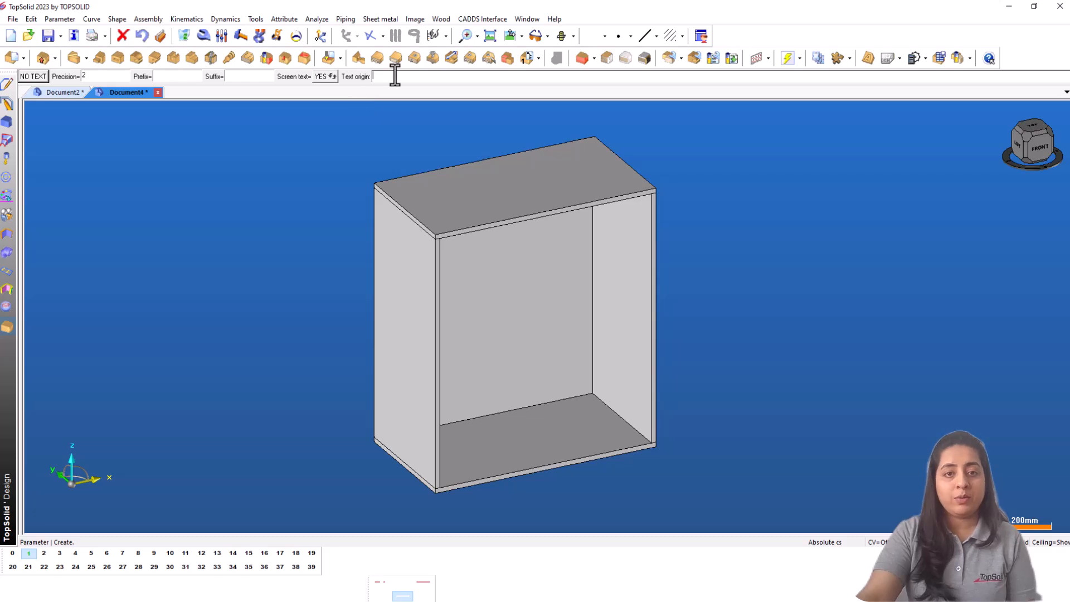
left_click(81, 151)
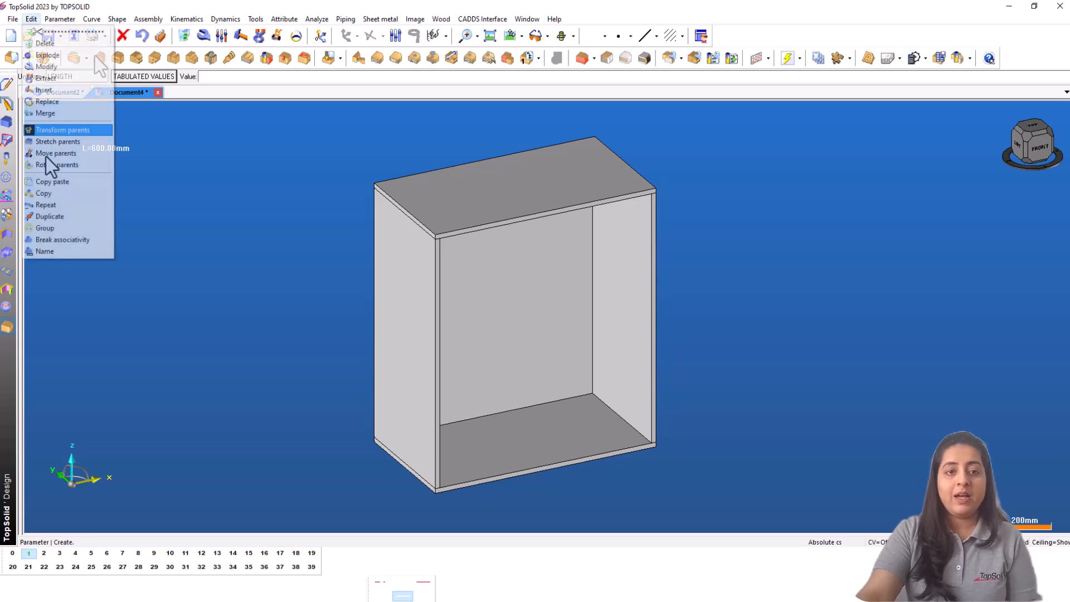
- Check the entry for parameter L in the document's parameters list
mouse_move(58, 26)
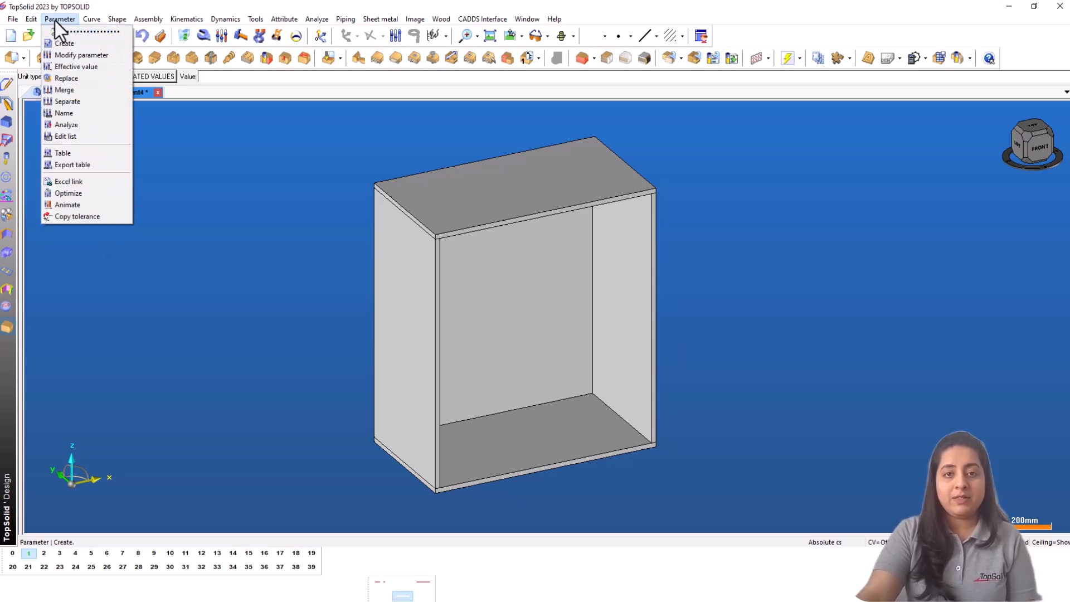
left_click(62, 138)
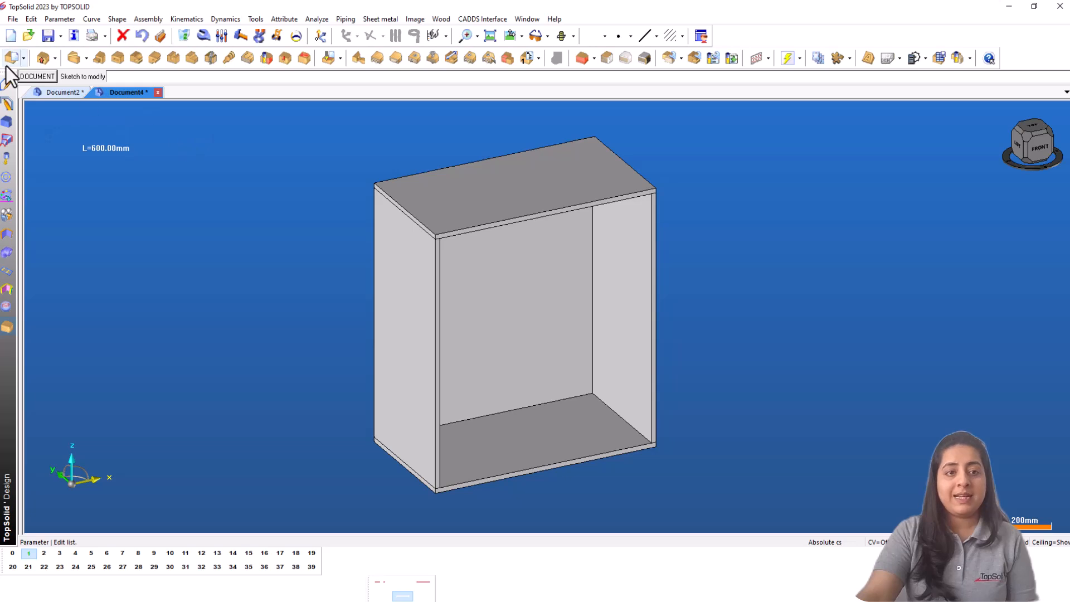
left_click(31, 76)
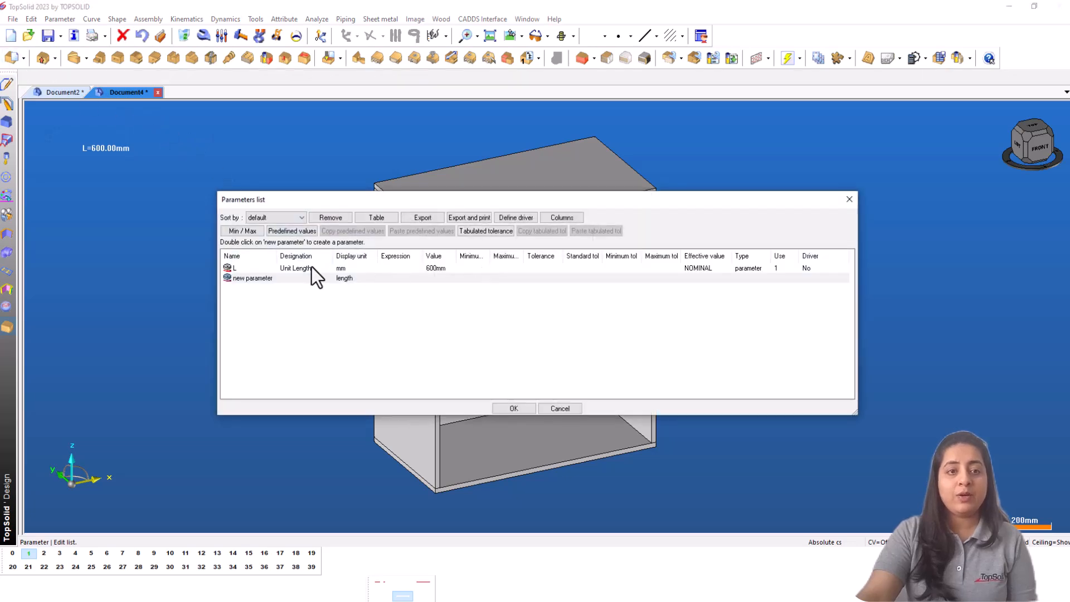
left_click(302, 268)
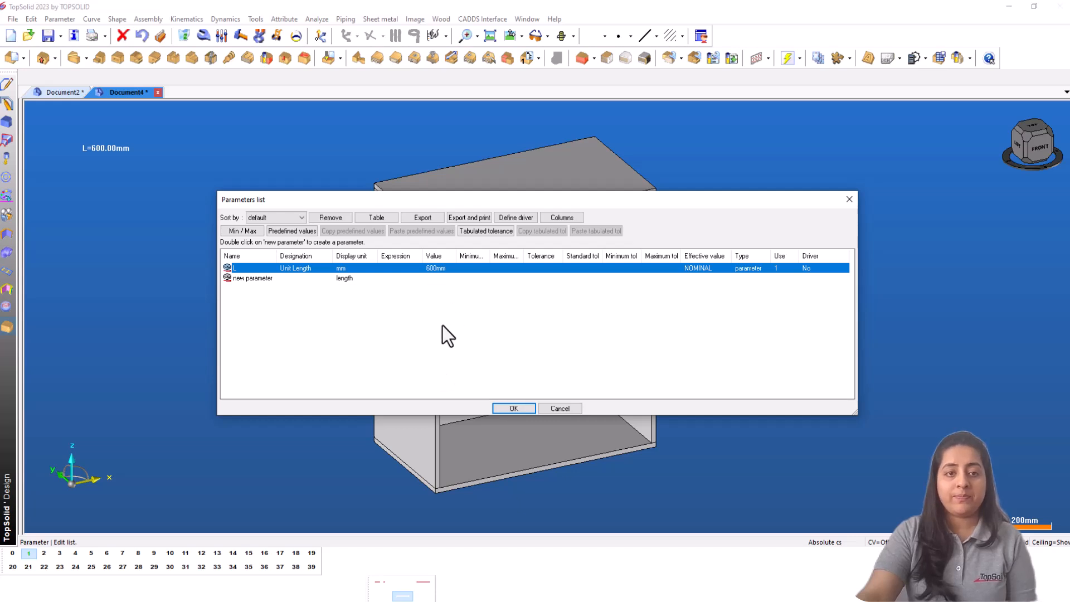
left_click(513, 410)
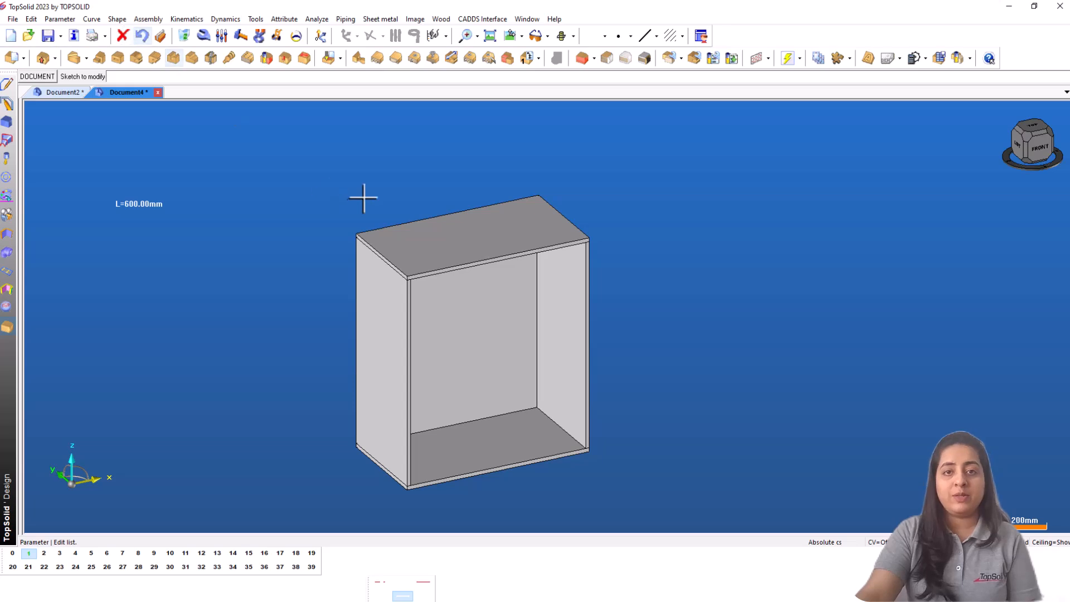
- Display the driving dimensions of the cabinet's bottom panel, then make layer 0 current and hide layer 1
scroll(363, 198, "down", 2)
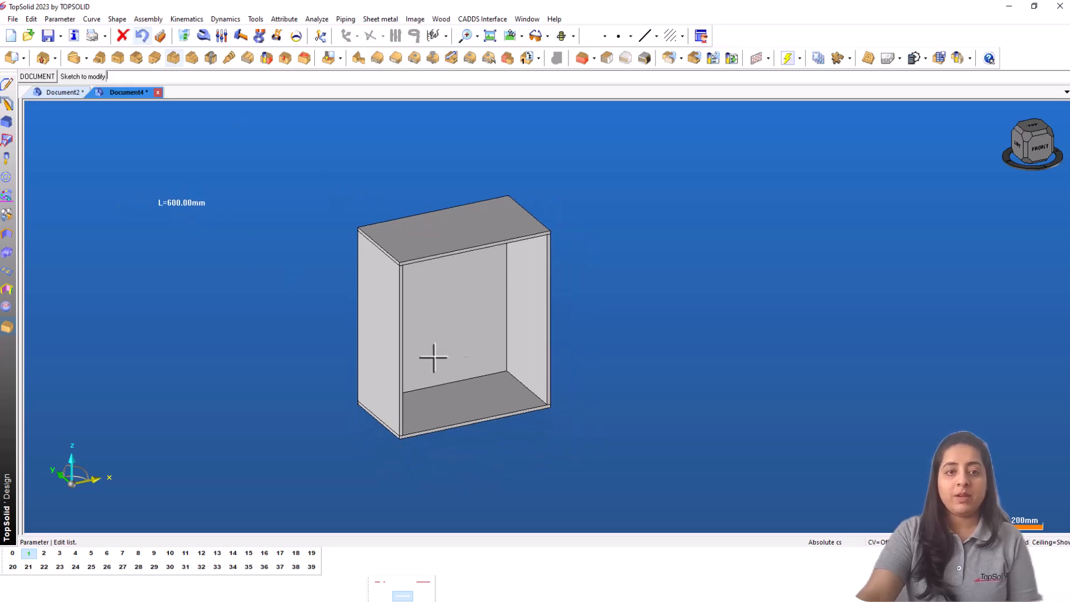
scroll(454, 340, "up", 2)
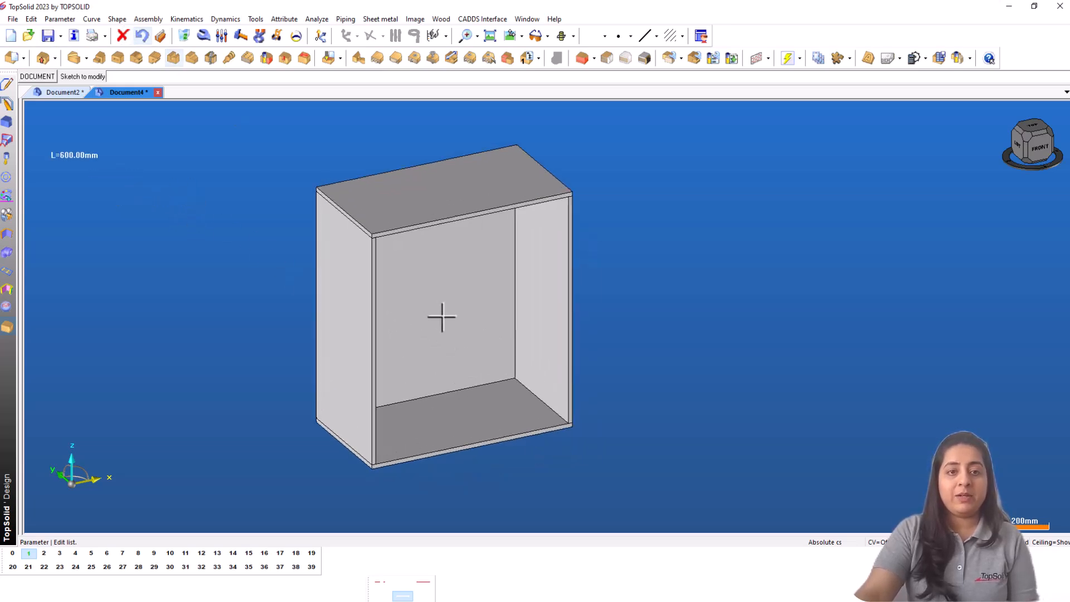
left_click(12, 553)
left_click(296, 35)
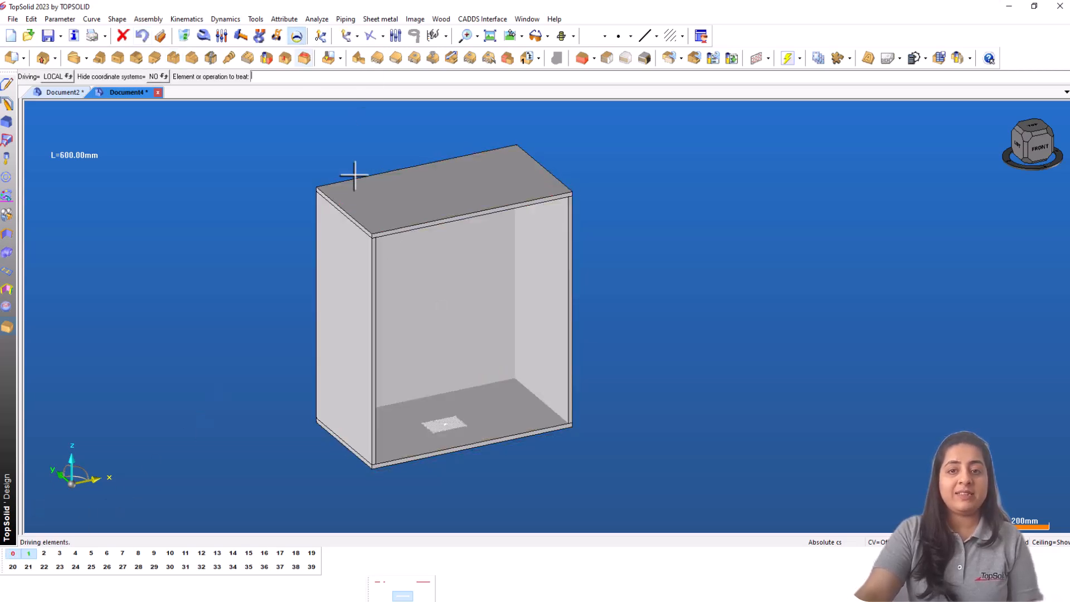
scroll(464, 415, "up", 4)
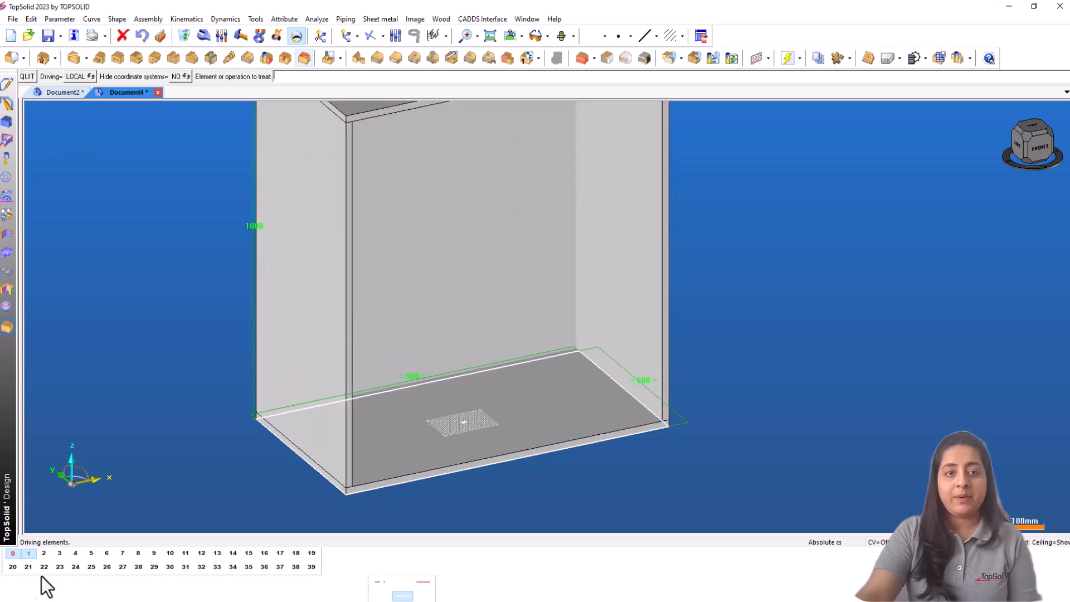
left_click(11, 553)
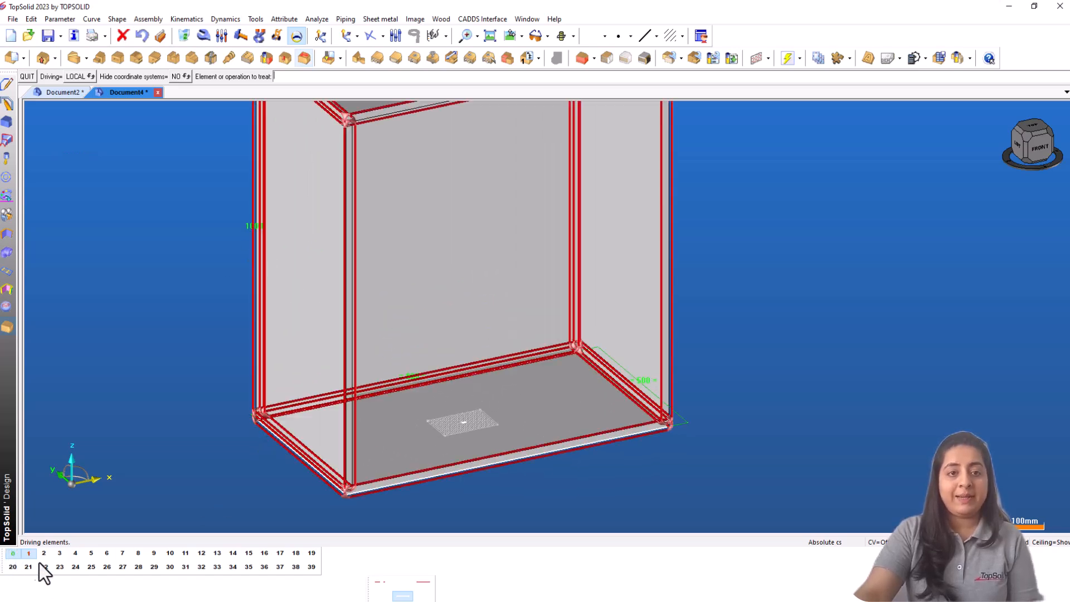
left_click(30, 556)
scroll(406, 445, "up", 1)
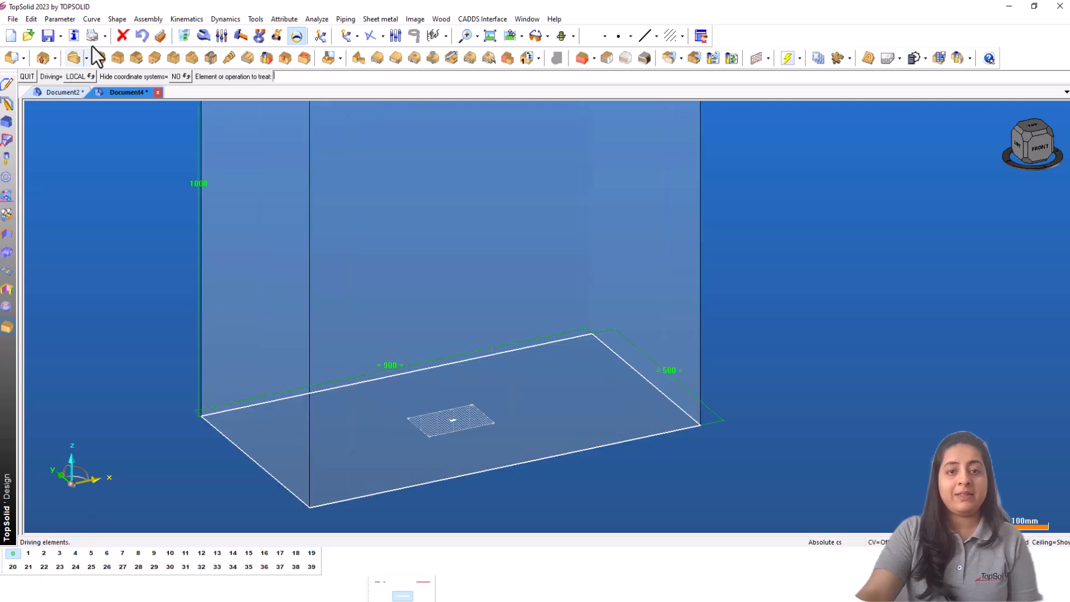
- Set the nominal value of the dimension on the base rectangle's long side to the parameter L
left_click(203, 36)
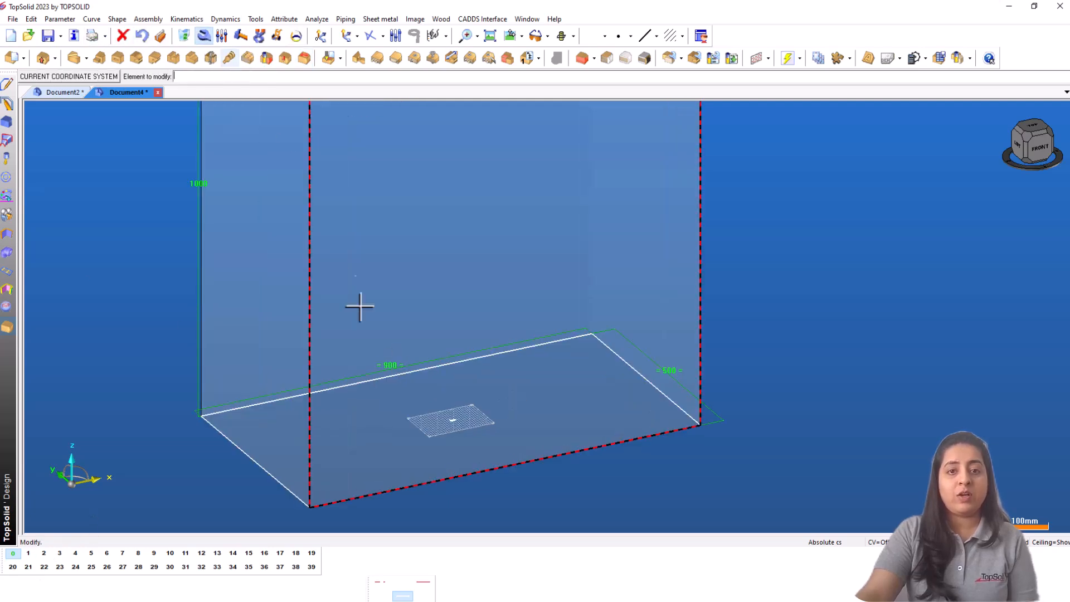
left_click(375, 367)
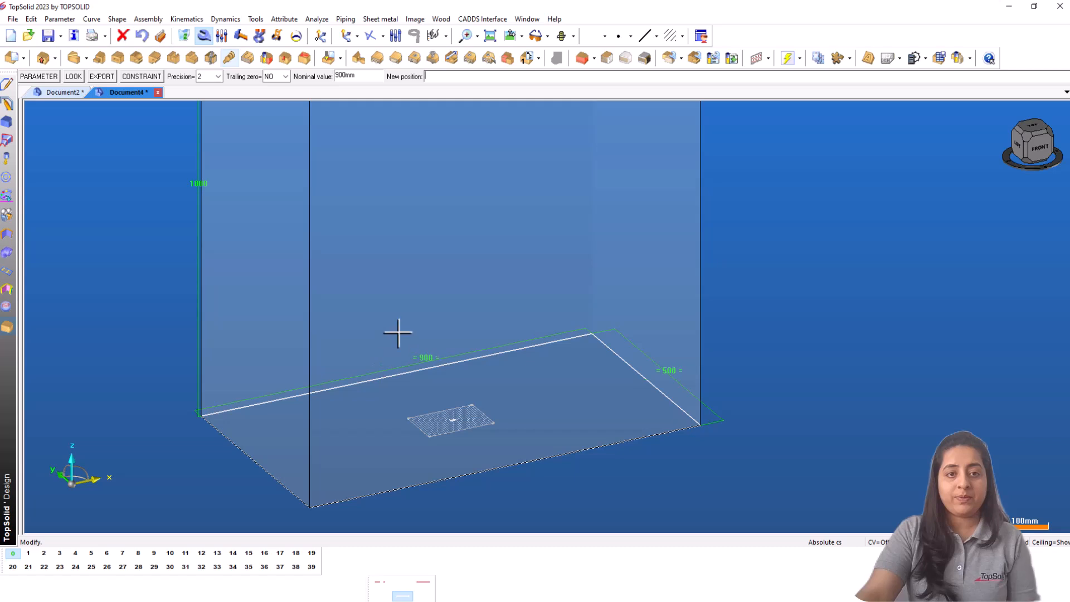
double_click(351, 75)
type("4")
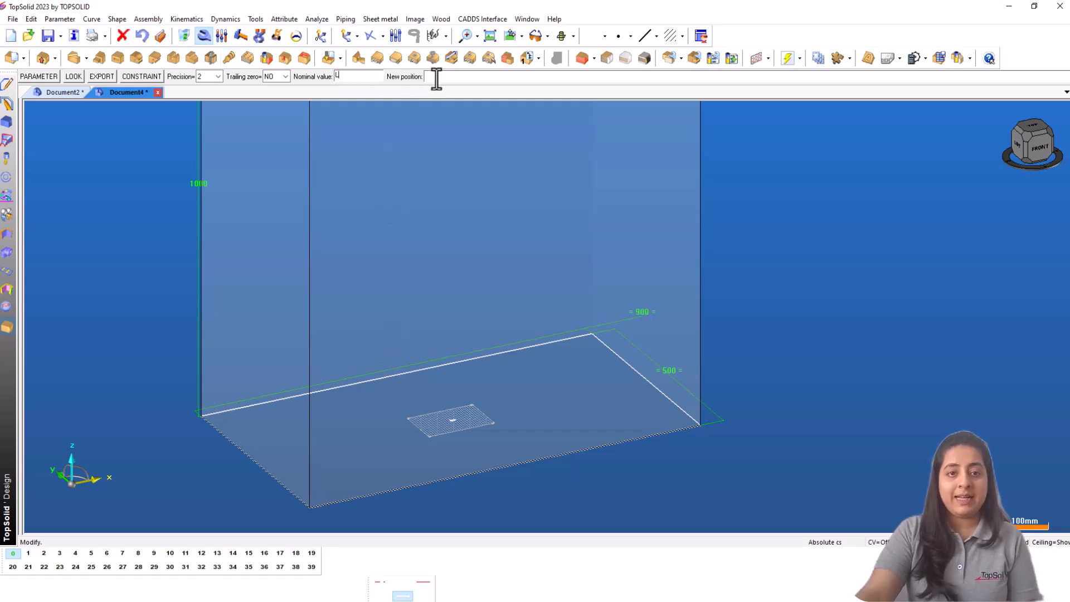
key("Return")
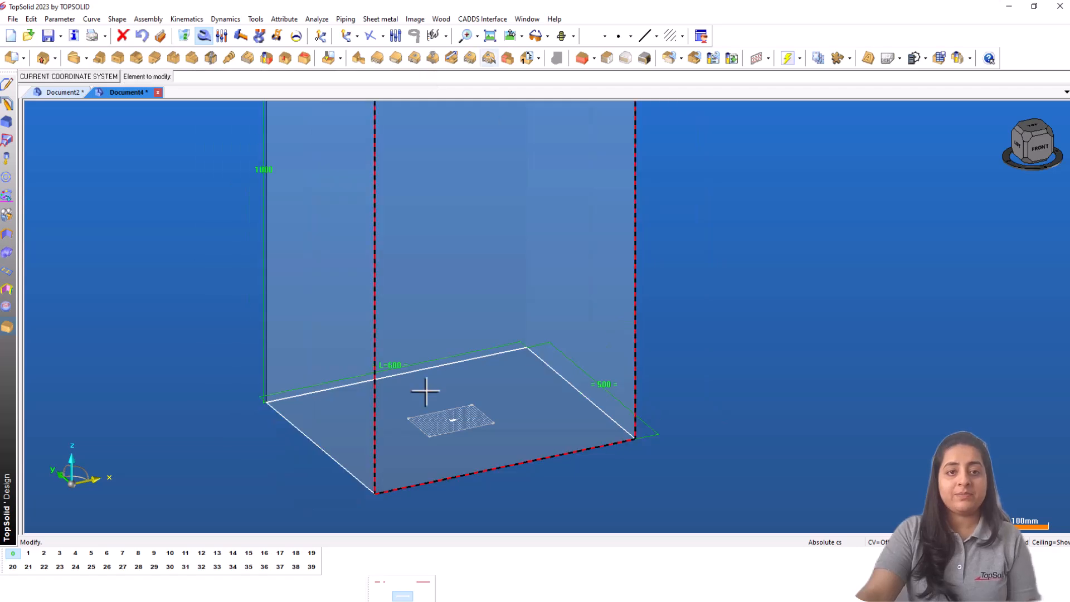
scroll(340, 357, "up", 6)
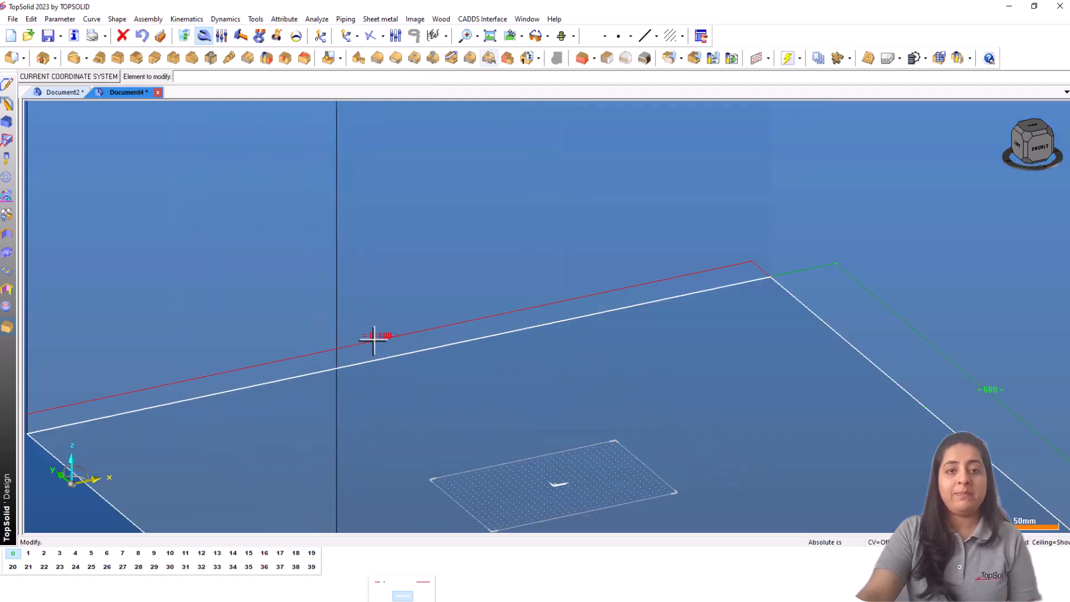
scroll(383, 341, "down", 4)
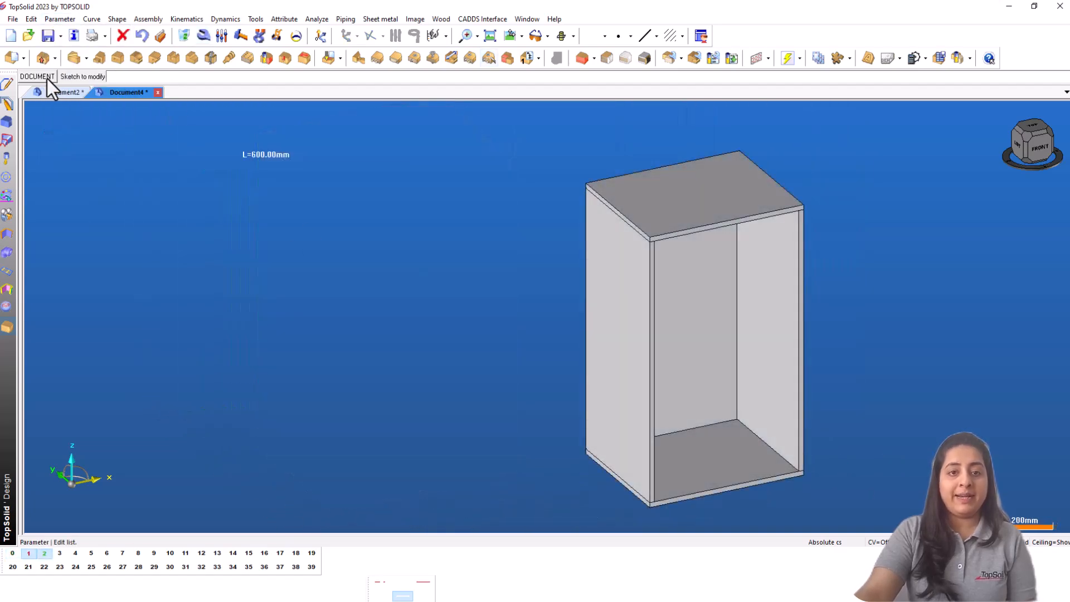
- Set parameter L to 800 mm in the document's parameters list
left_click(47, 78)
double_click(439, 272)
type("800")
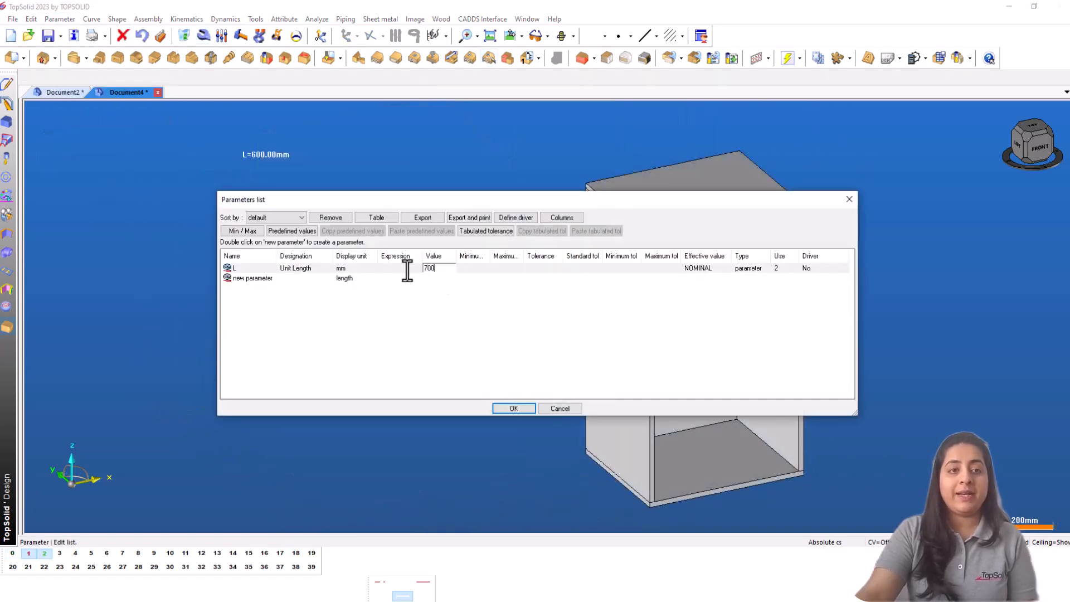
left_click(513, 408)
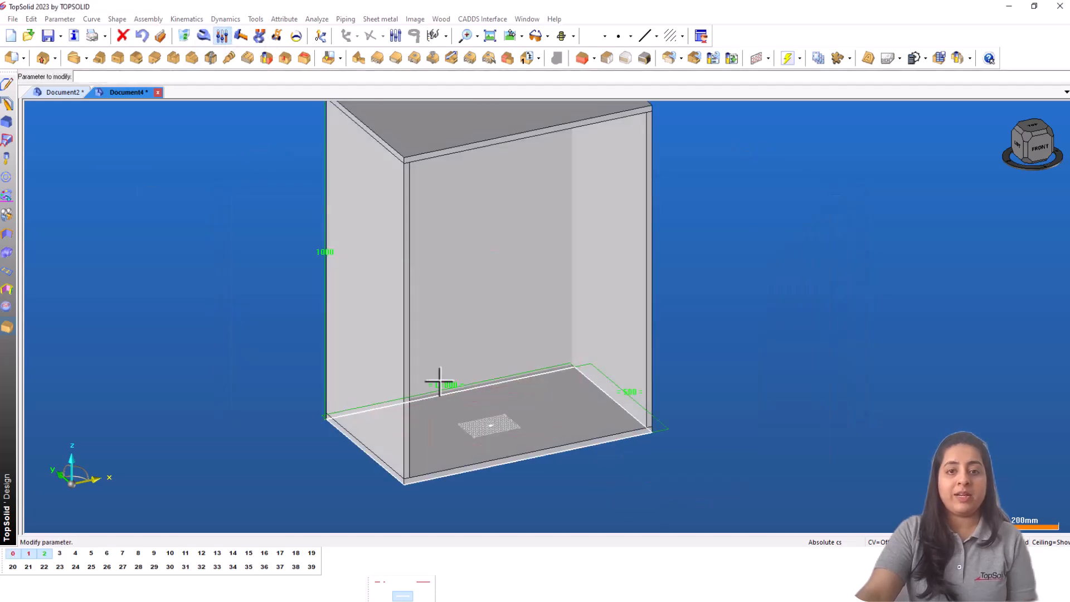
- Set L to 900 mm through the parameter-linked dimension at the cabinet's base
left_click(440, 381)
left_click_drag(487, 402, 458, 401)
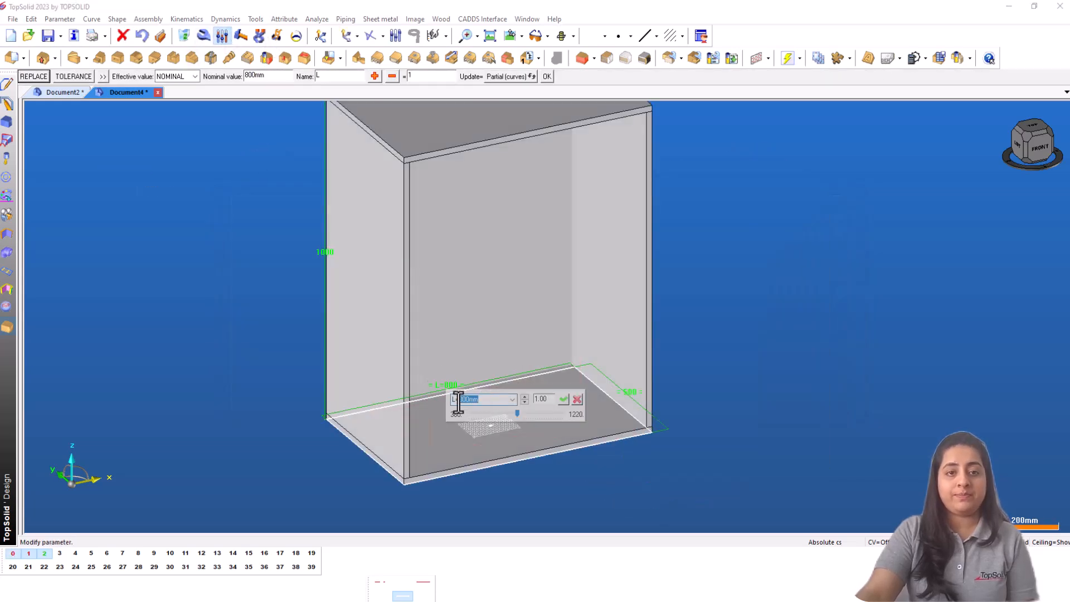
type("900")
key("Return")
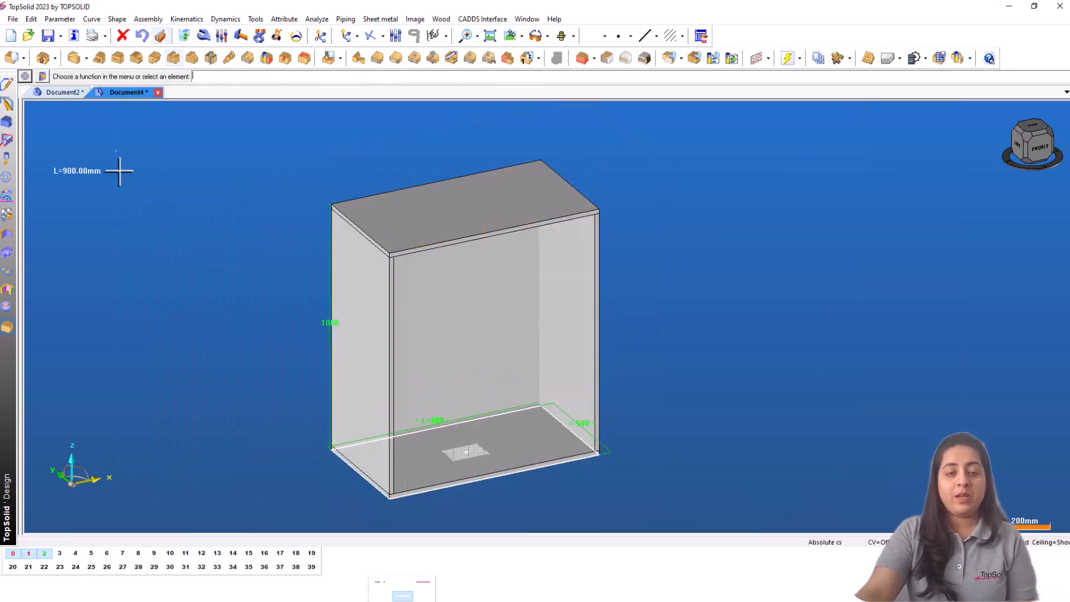
- Define the Unit Length parameter L as a driver in the document's parameters list
left_click(59, 19)
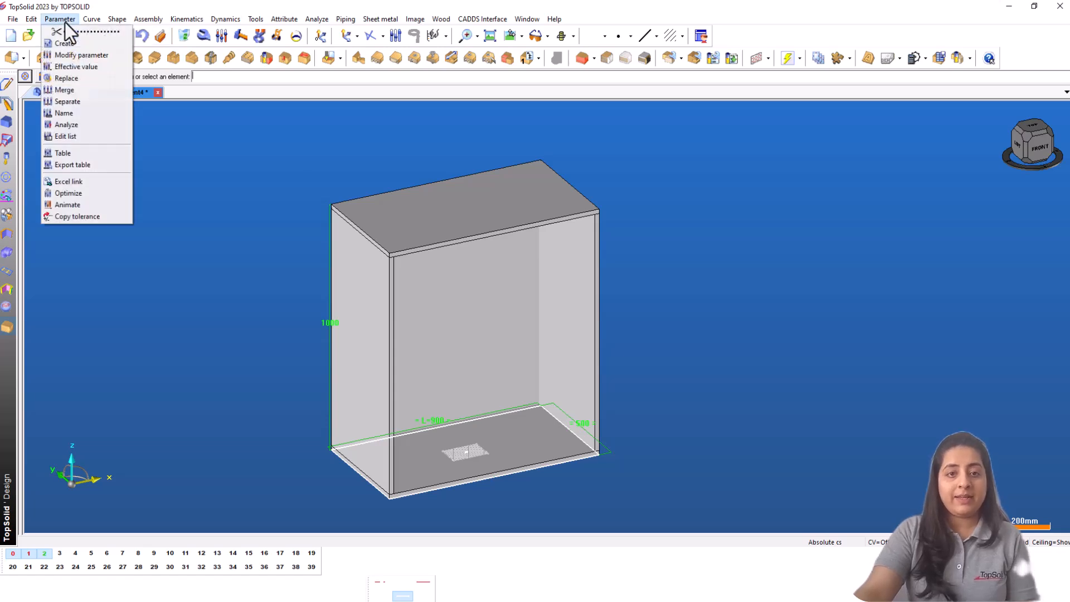
left_click(68, 137)
left_click(28, 74)
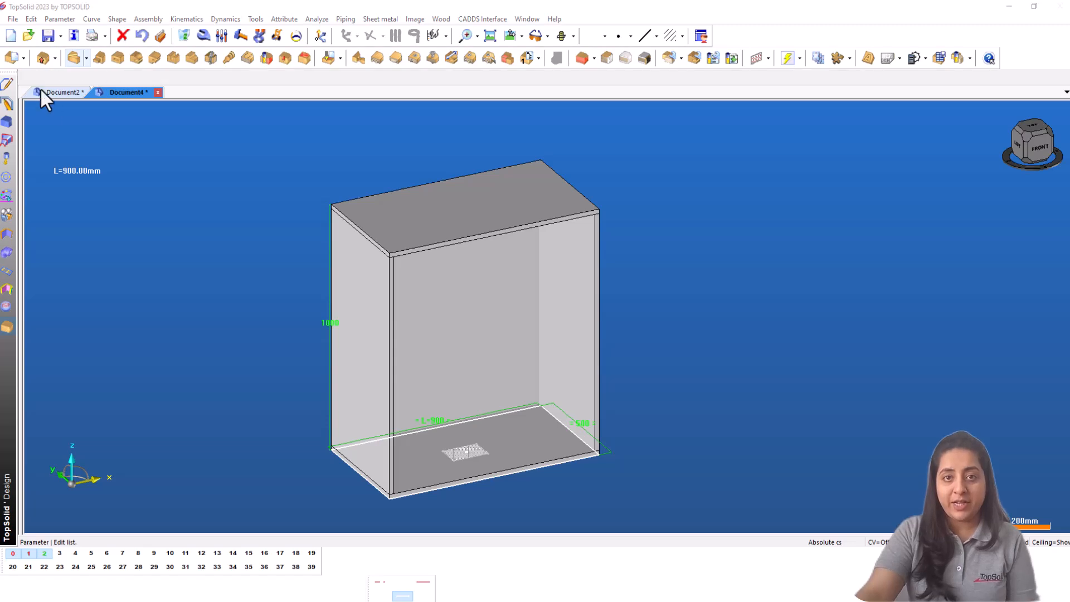
left_click(343, 270)
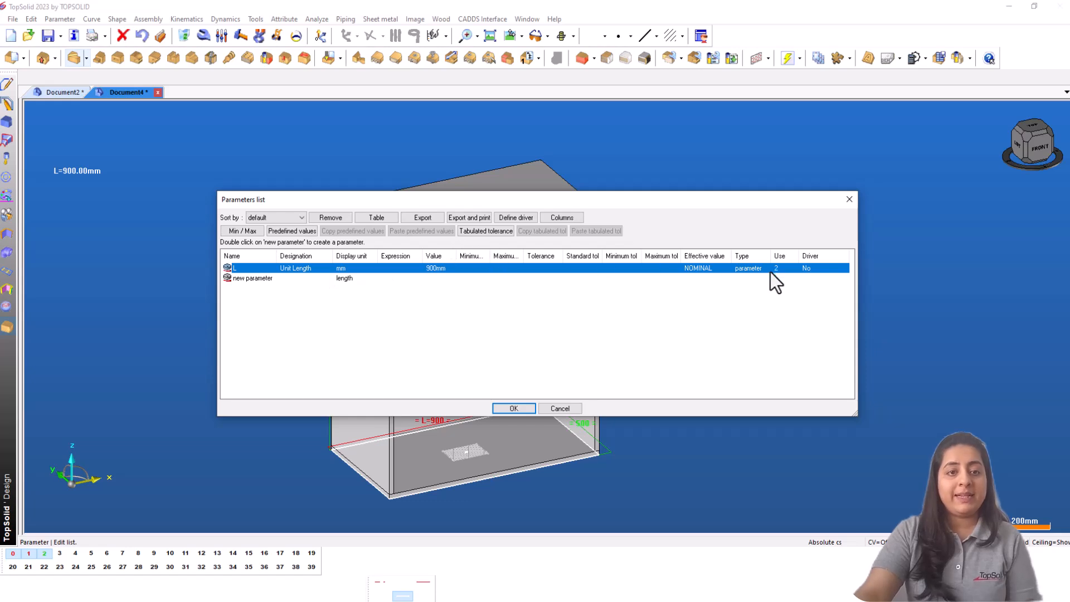
left_click(511, 218)
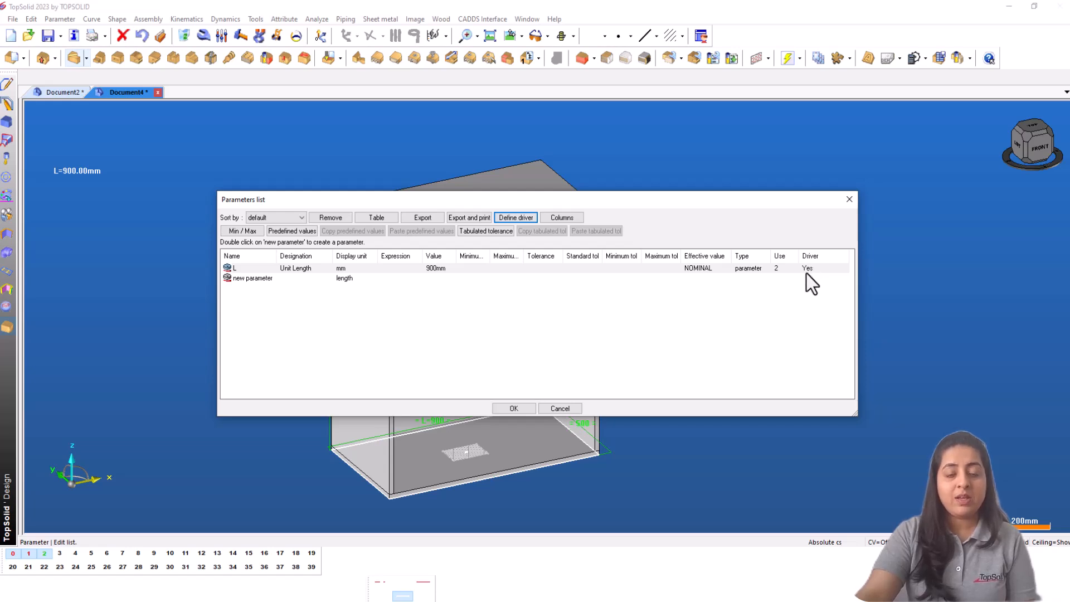
left_click(515, 408)
left_click(148, 19)
mouse_move(223, 249)
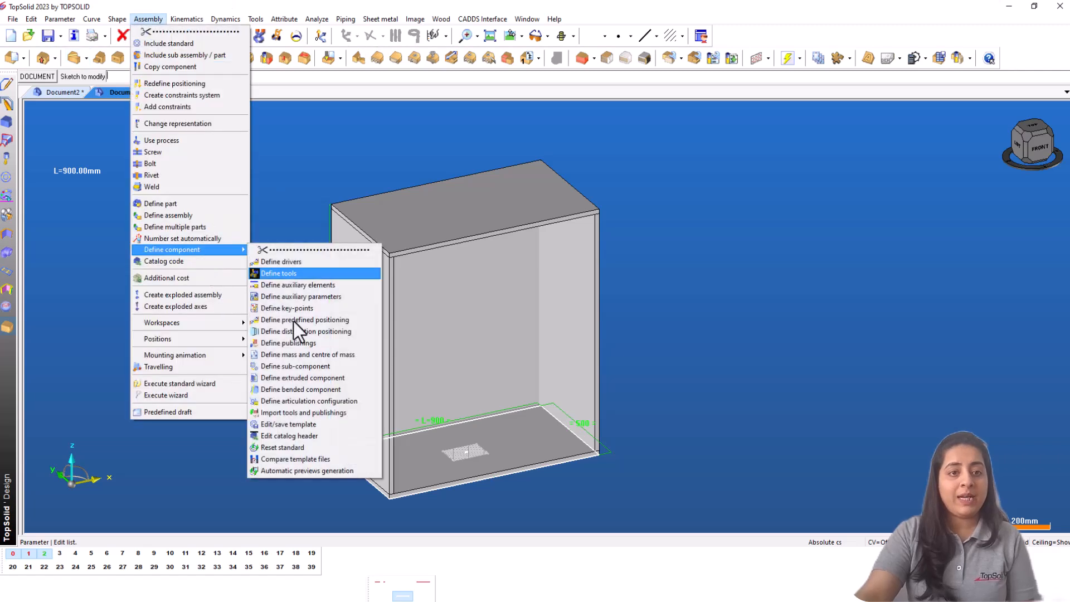
left_click(288, 424)
left_click(155, 75)
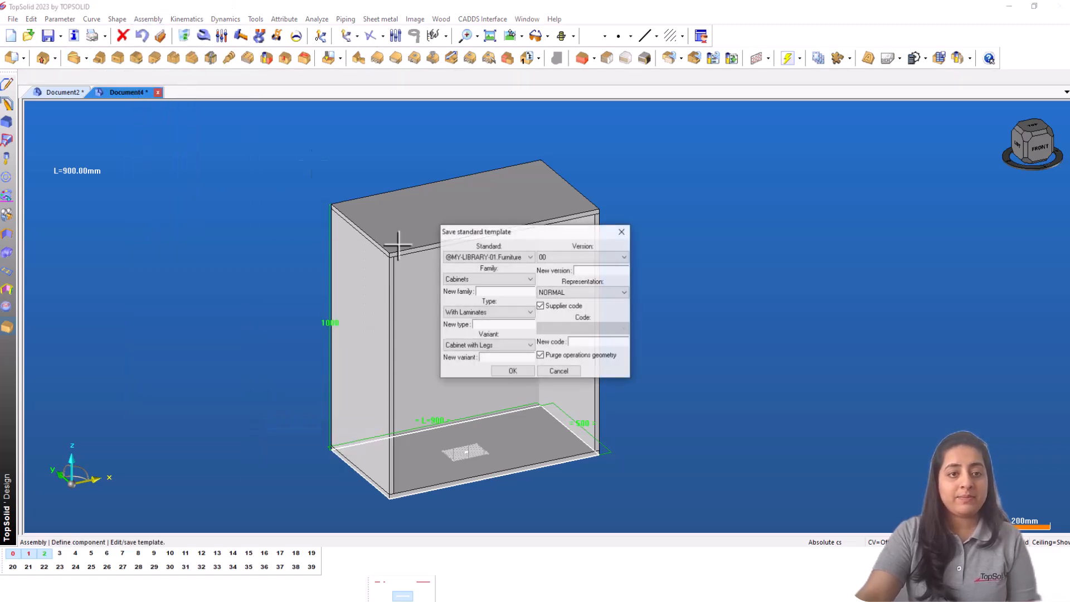
left_click(493, 316)
left_click(473, 335)
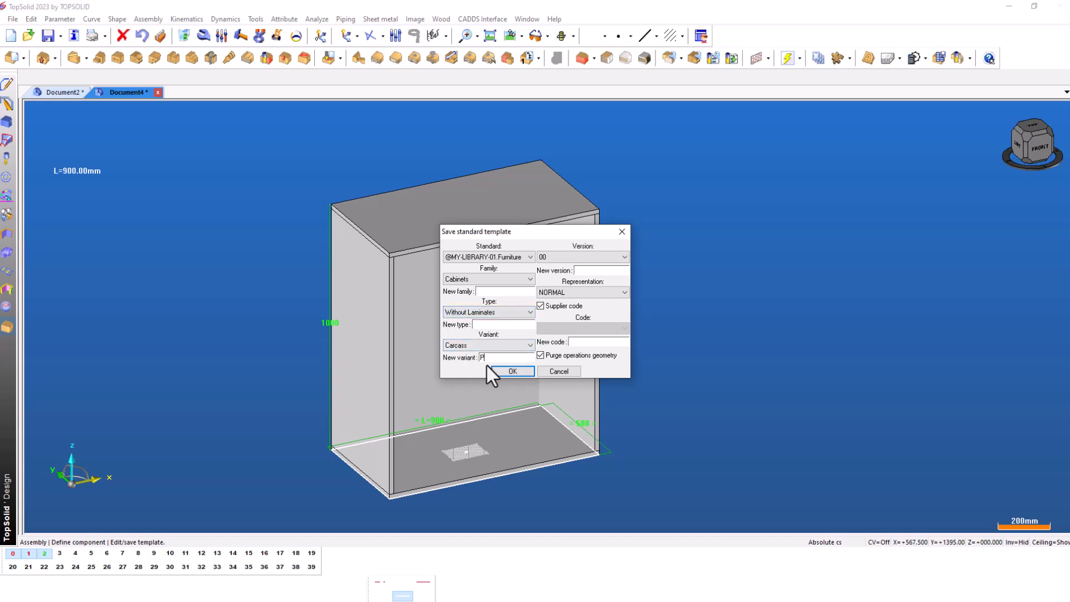
type("PARAMETER_TEST")
left_click(513, 372)
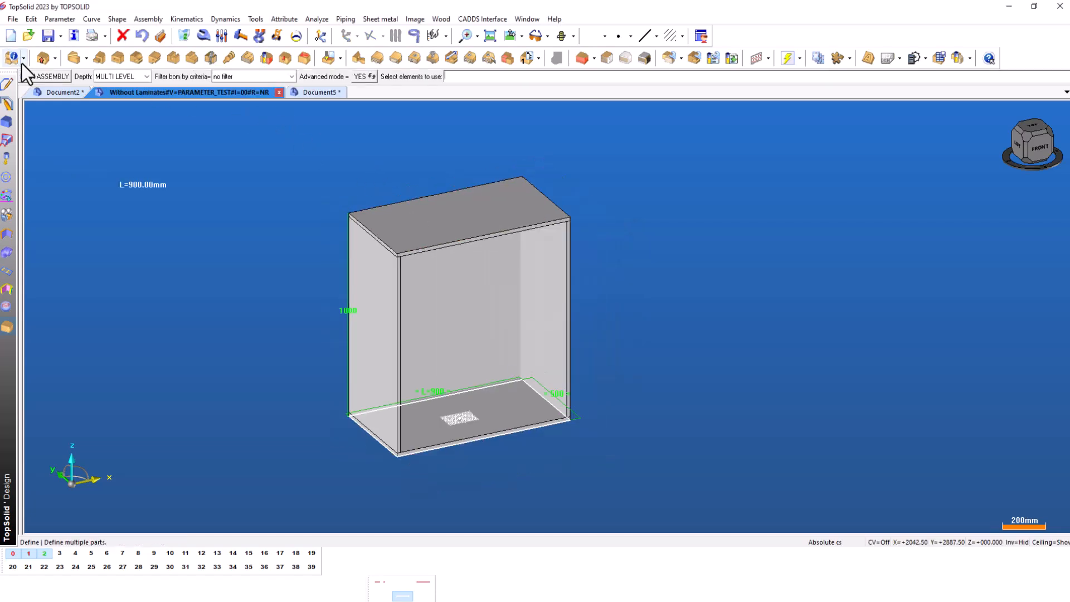
- Define multiple parts from all of the cabinet's panels, using a multi-level selection
left_click(23, 60)
left_click(45, 94)
left_click_drag(282, 146, 614, 469)
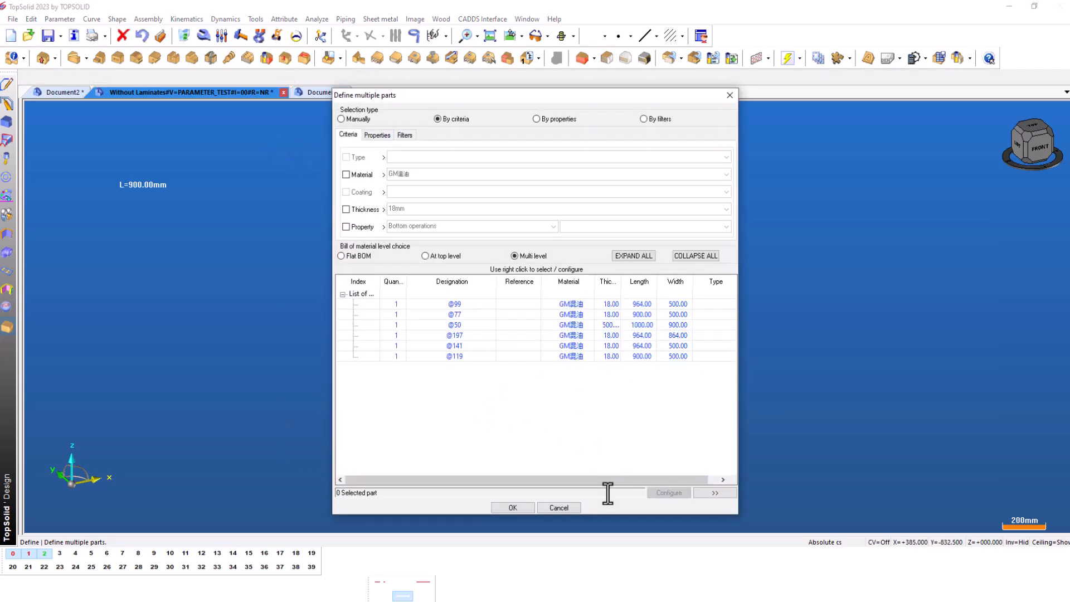
left_click(512, 508)
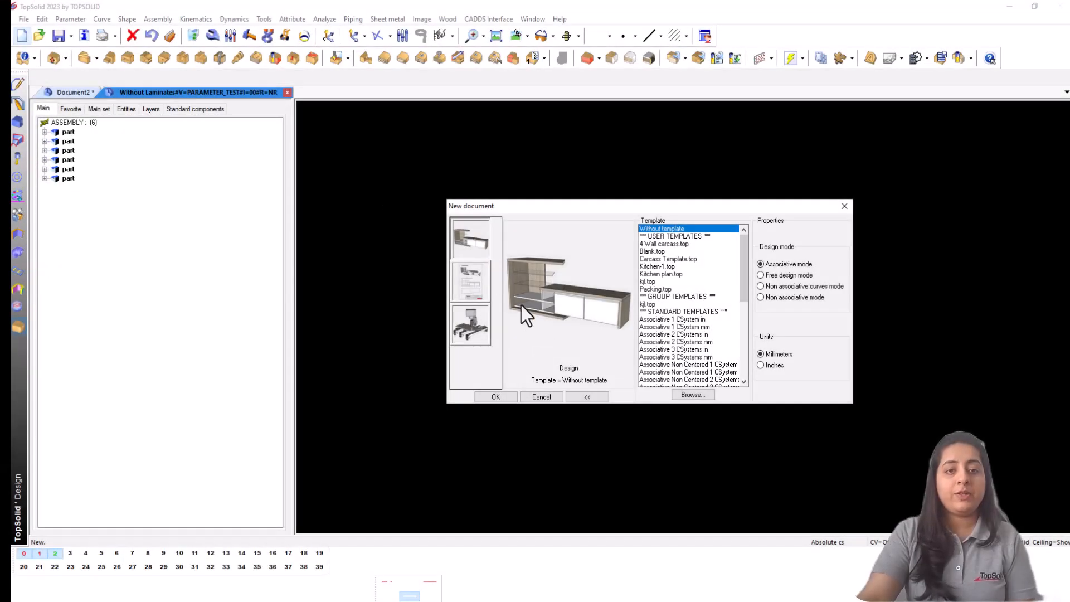
- Create a design document without a template and include the standard component PARAMETER_TEST from Cabinets, Without Laminates
left_click(494, 394)
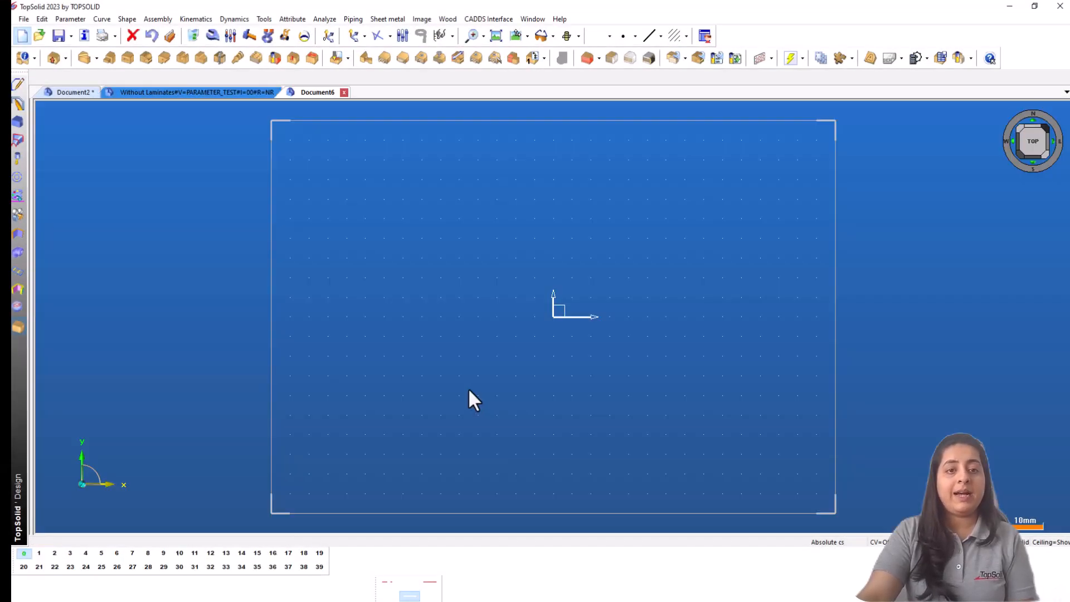
left_click(170, 19)
left_click(186, 48)
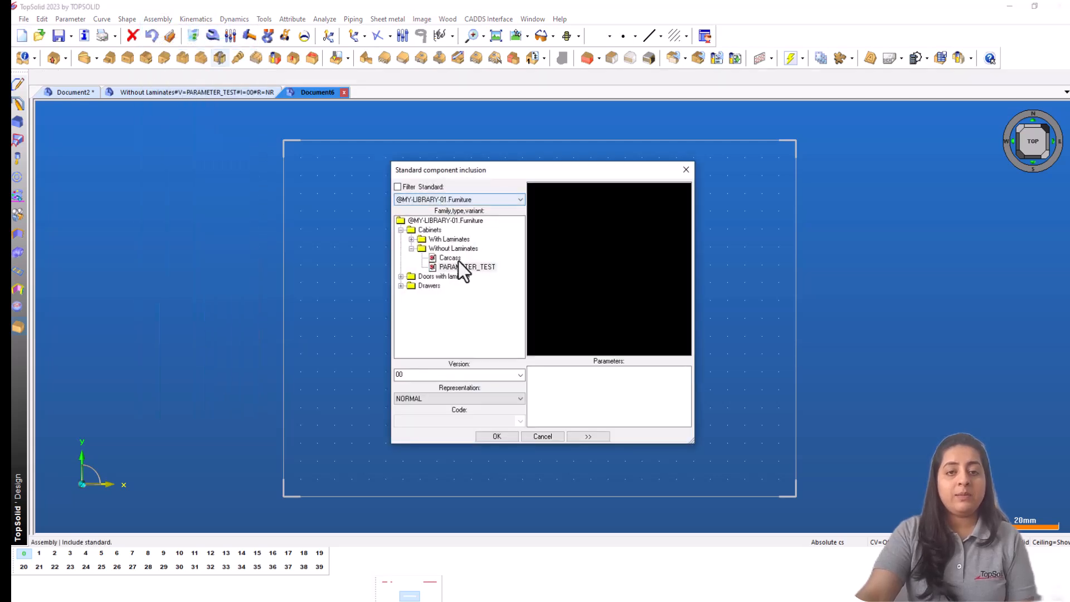
left_click(466, 266)
left_click(496, 436)
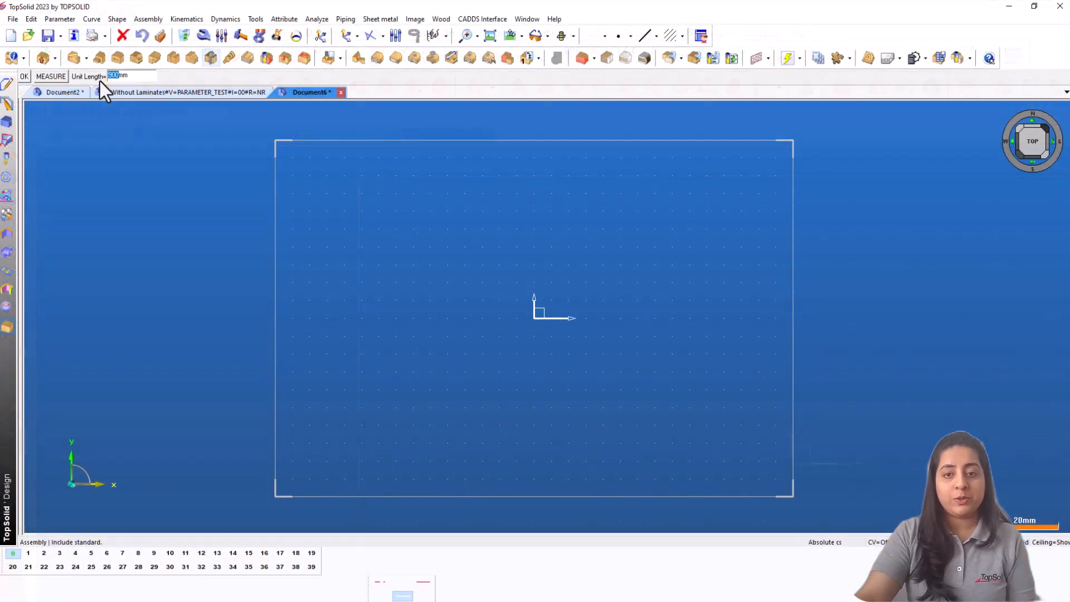
- Set the included cabinet's Unit Length to 500 mm and place it at the coordinate system origin
type("600")
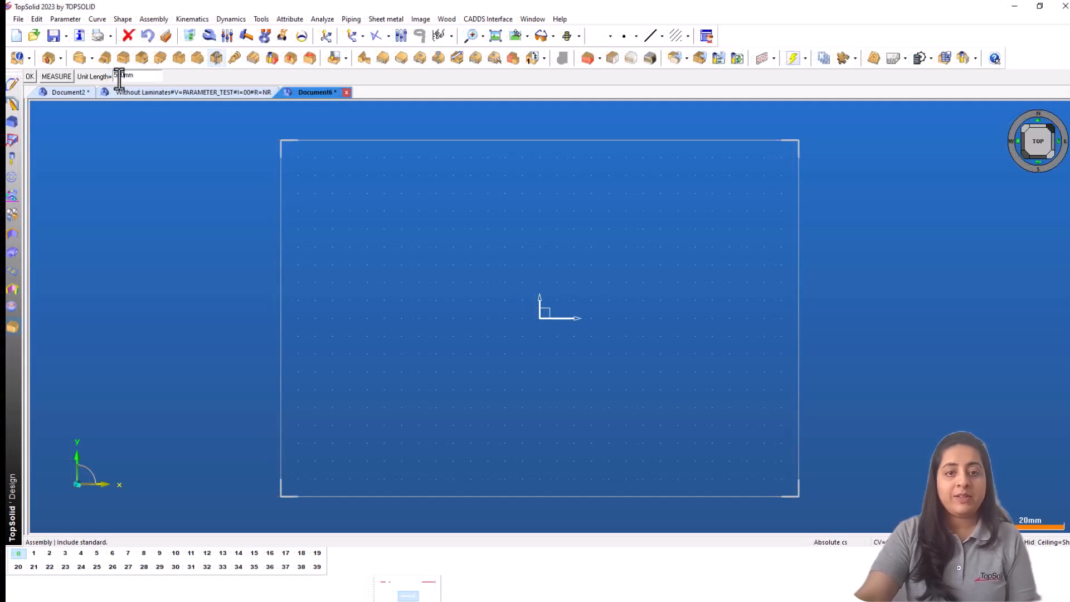
key("Return")
left_click(540, 319)
scroll(534, 376, "down", 3)
right_click(77, 483)
left_click(123, 549)
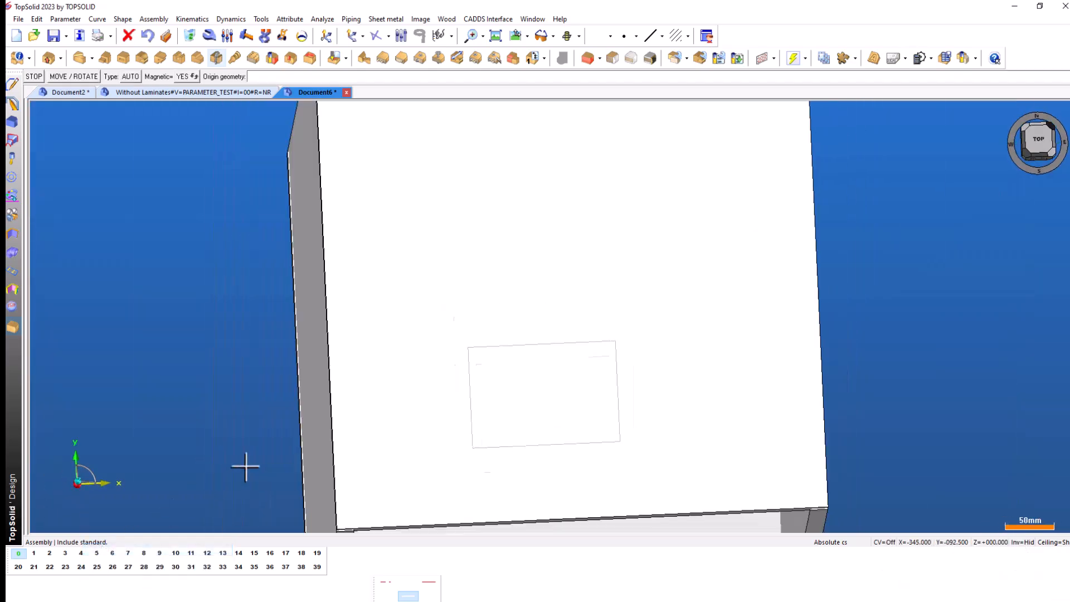
scroll(775, 339, "up", 1)
scroll(514, 339, "down", 2)
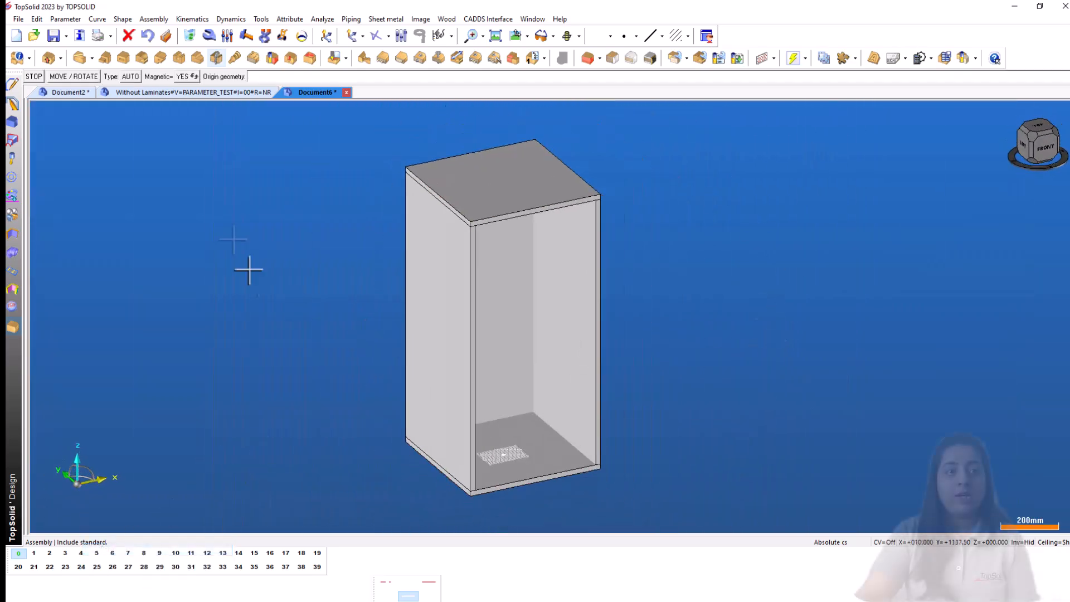
- Modify the placed cabinet's Unit Length parameter to 800 mm
left_click(211, 39)
left_click(492, 184)
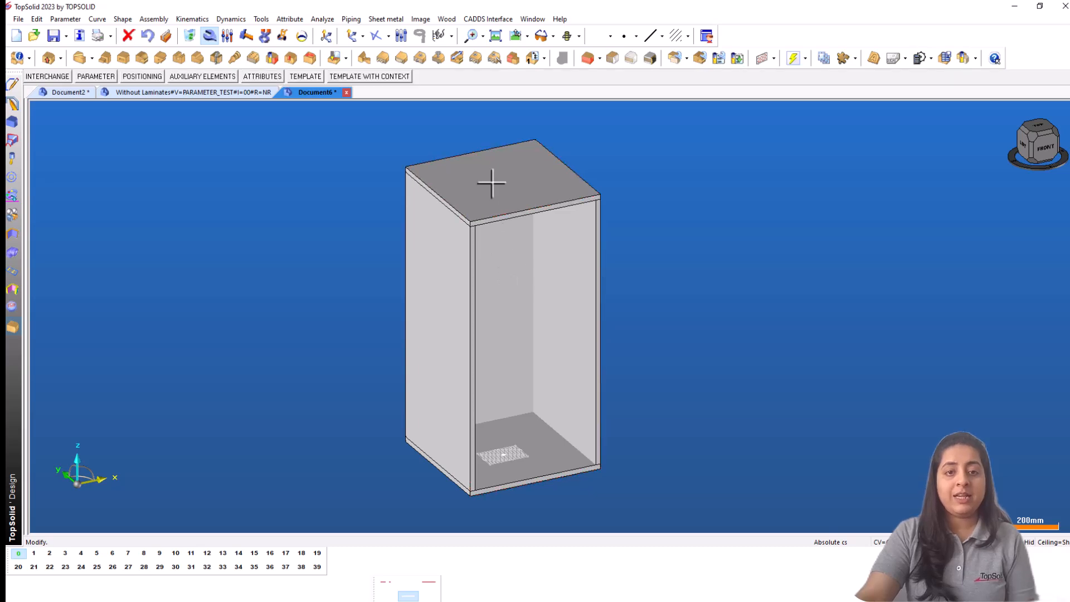
left_click(96, 77)
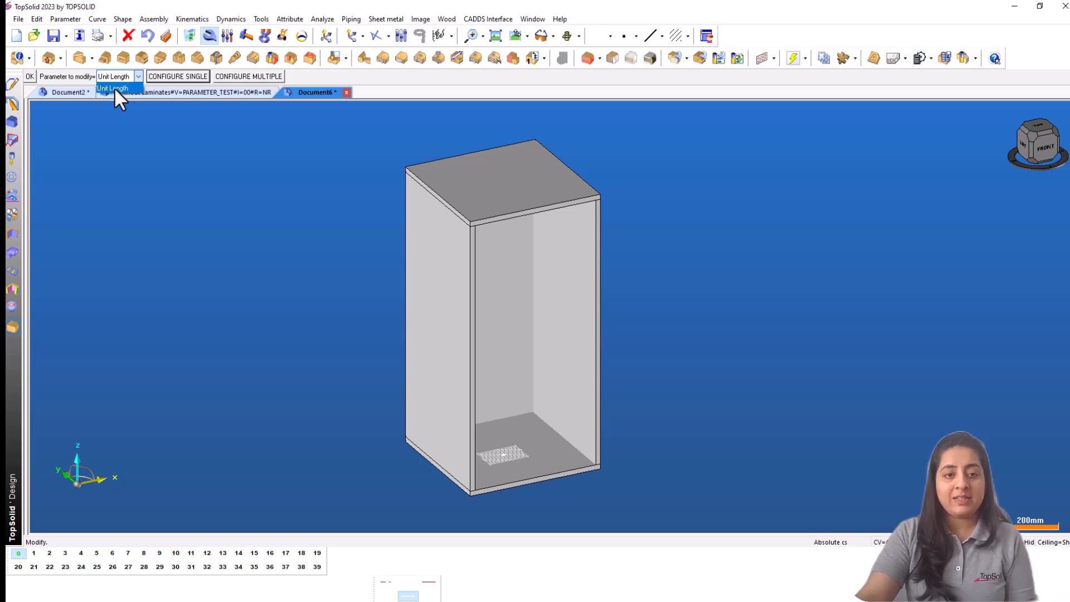
left_click(117, 89)
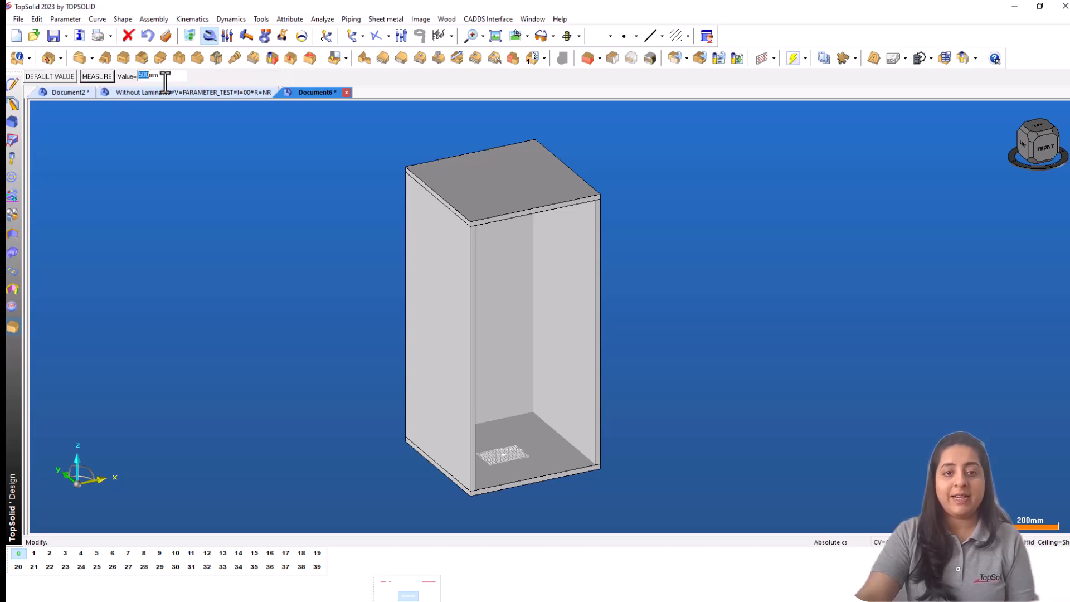
type("800")
key("Return")
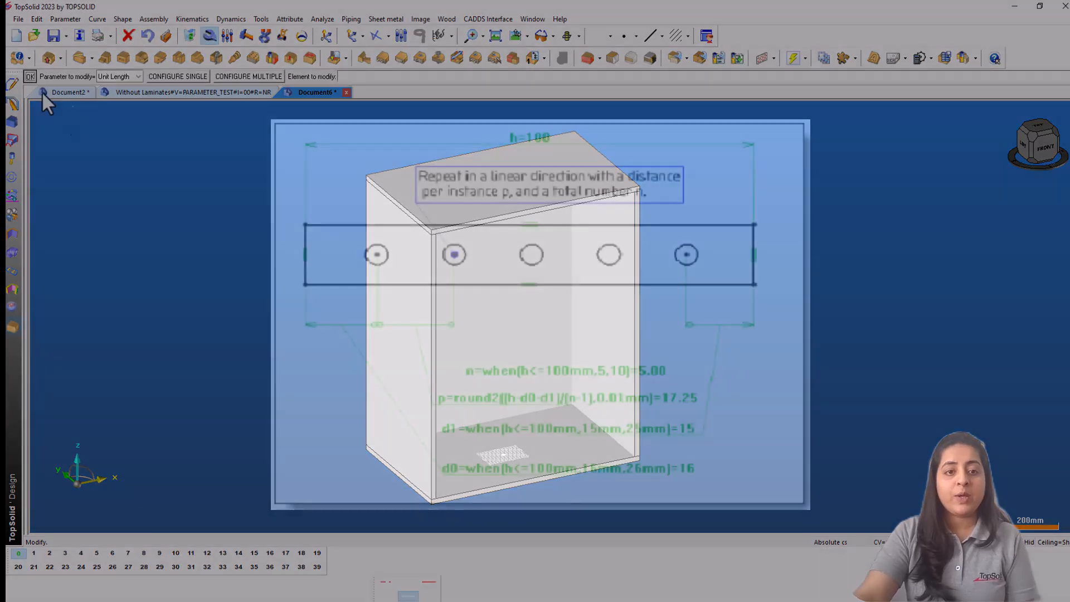
left_click(30, 77)
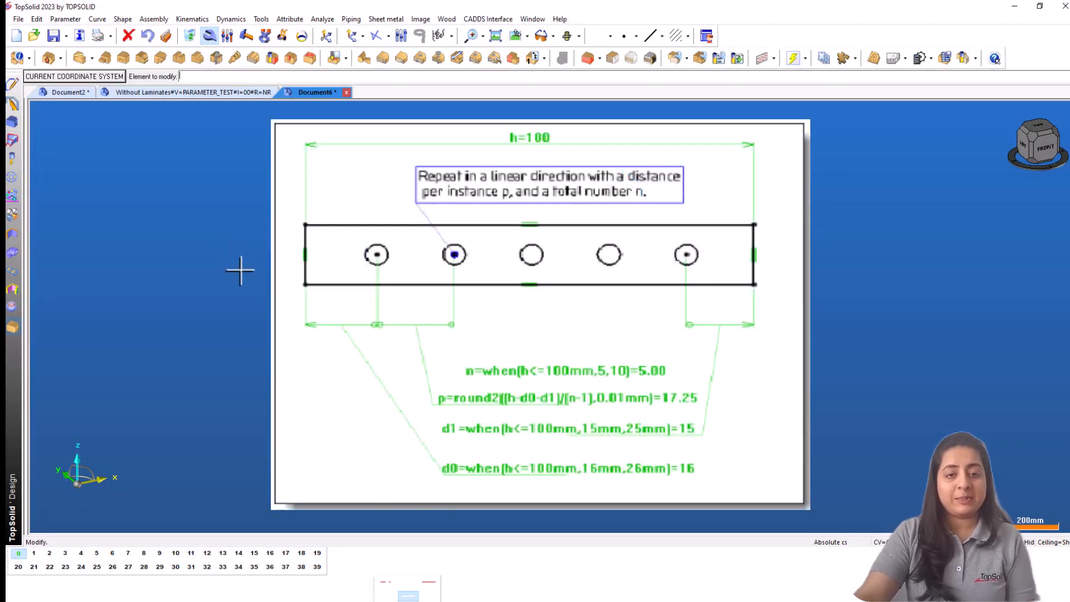